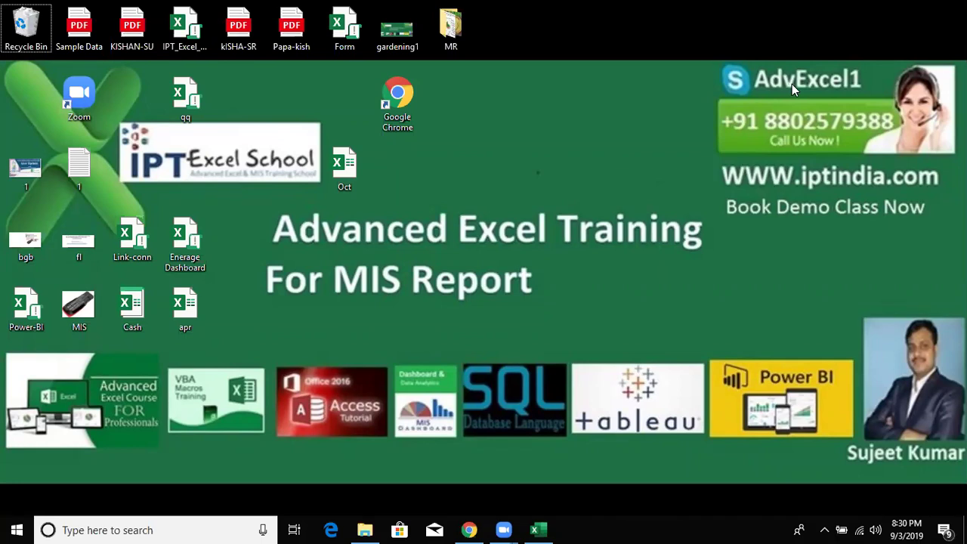
# Enter the heading 'Date' in R1 and the first date 9/1 in R2.
pyautogui.click(546, 529)
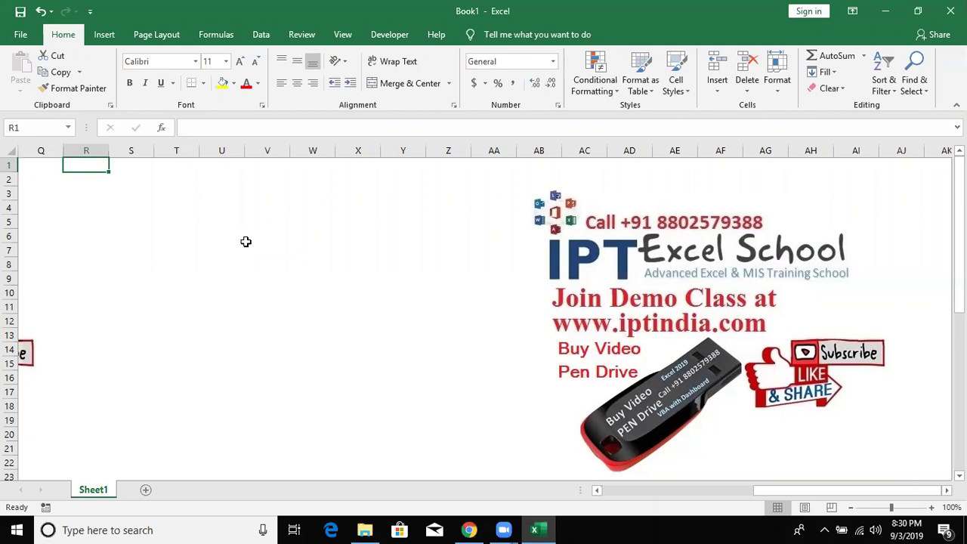
pyautogui.write('Date')
pyautogui.press('Return')
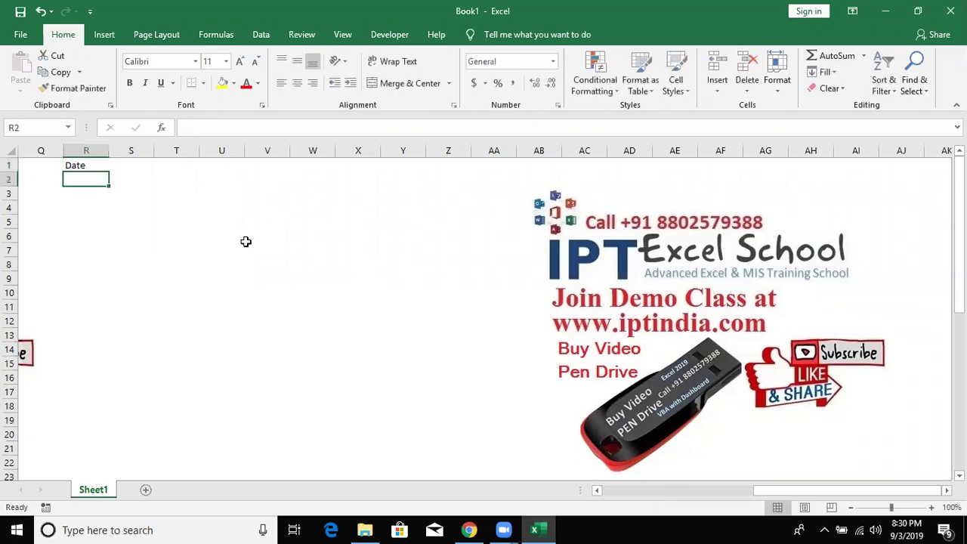
pyautogui.write('9/1')
pyautogui.press('Return')
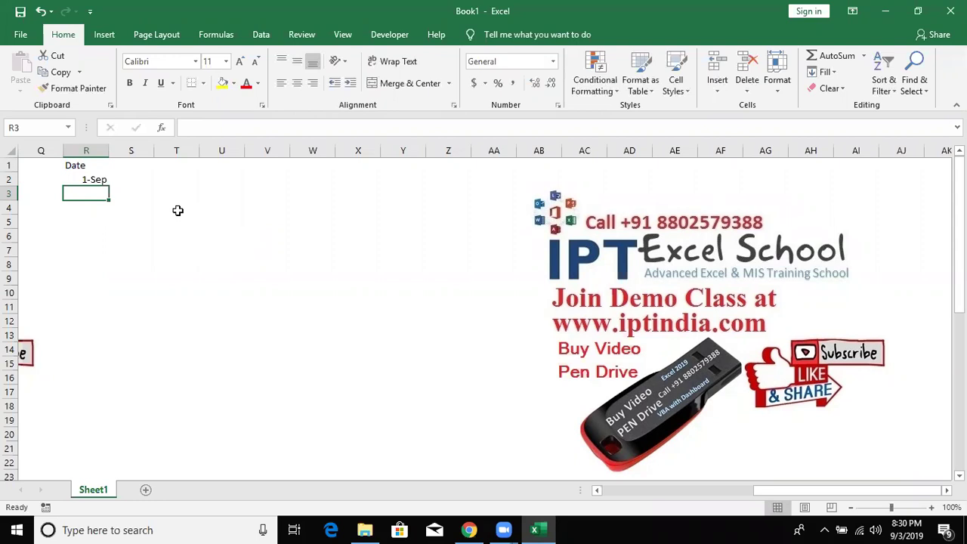
# Fill the dates down to R27 and format them as d-mmm-yy, starting 1-Sep-19.
pyautogui.click(94, 182)
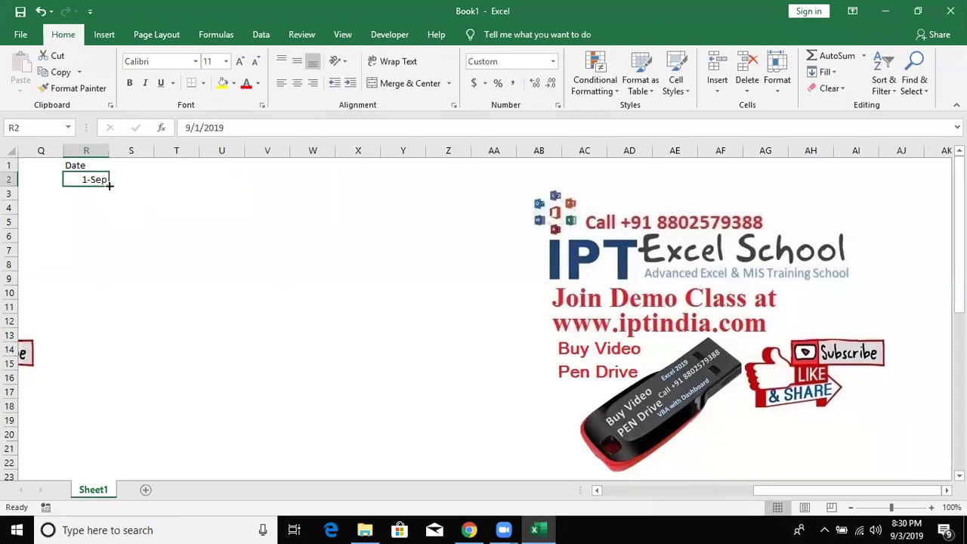
pyautogui.moveTo(109, 199); pyautogui.dragTo(114, 470)
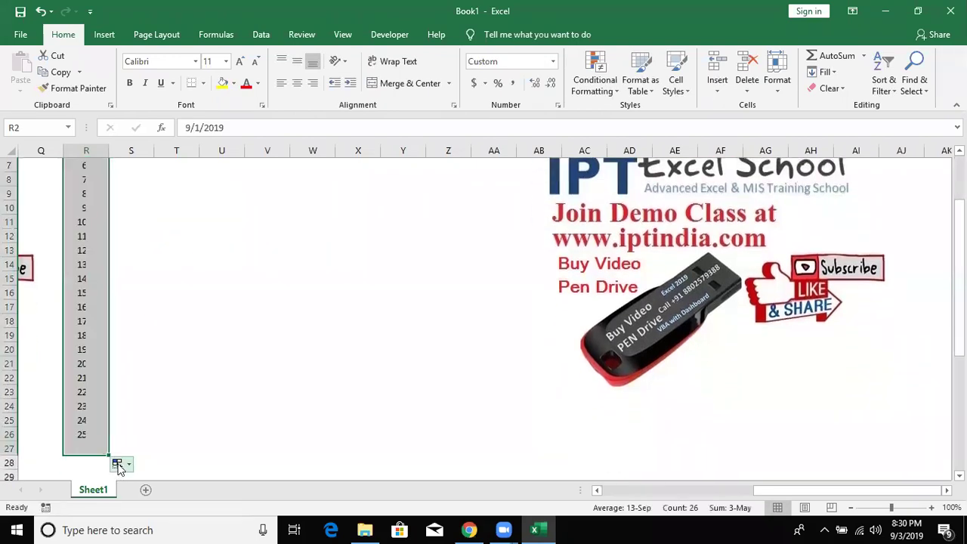
pyautogui.scroll(2, 95, 363)
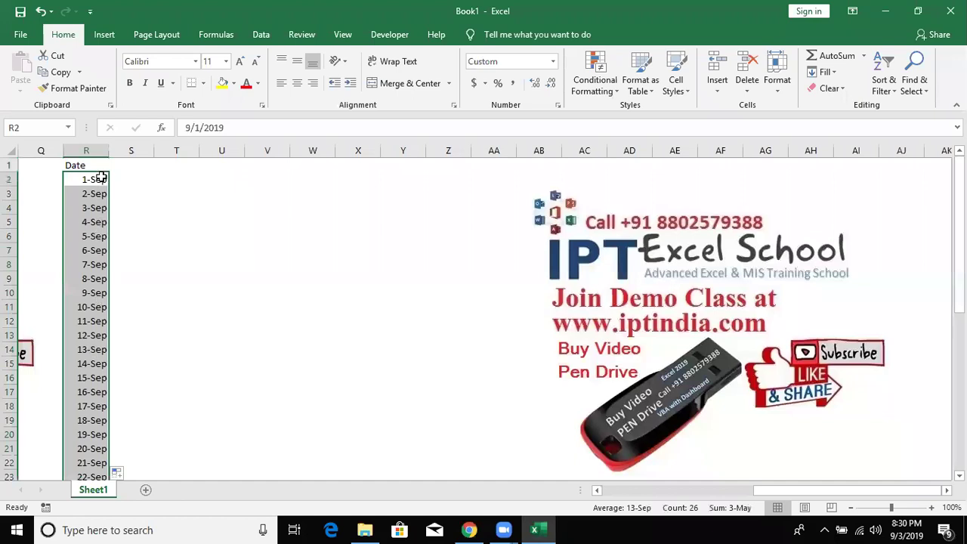
pyautogui.hotkey('ctrl', 'shift', '3')
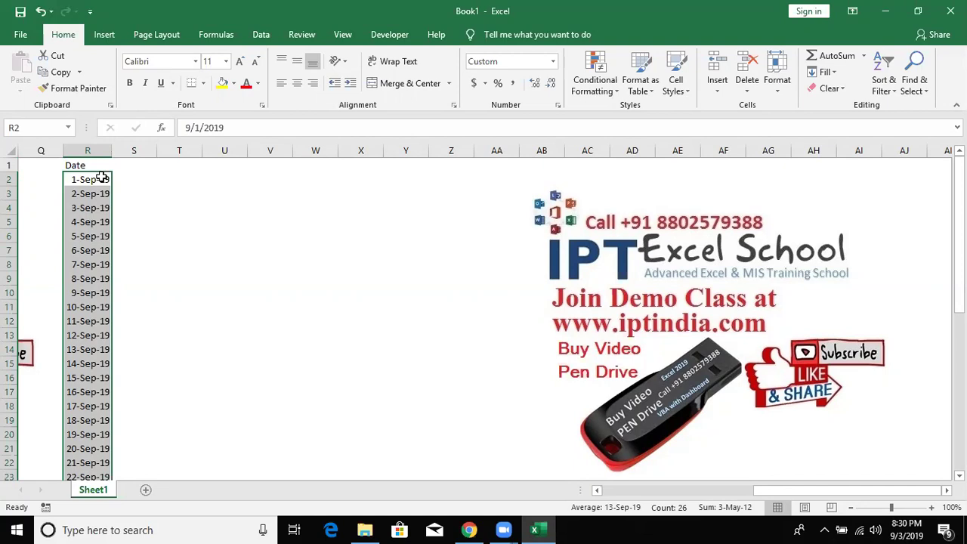
pyautogui.press('Right')
pyautogui.click(102, 178)
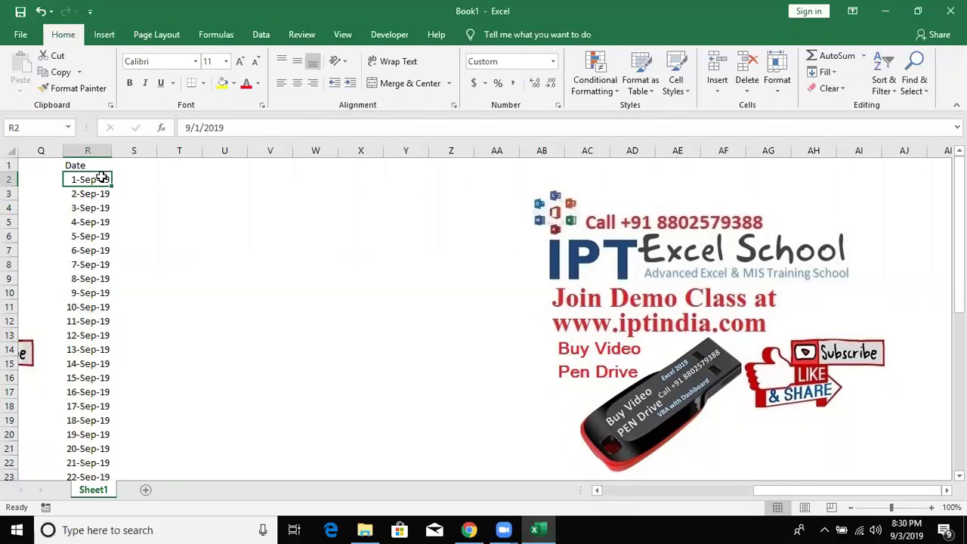
pyautogui.press('Right')
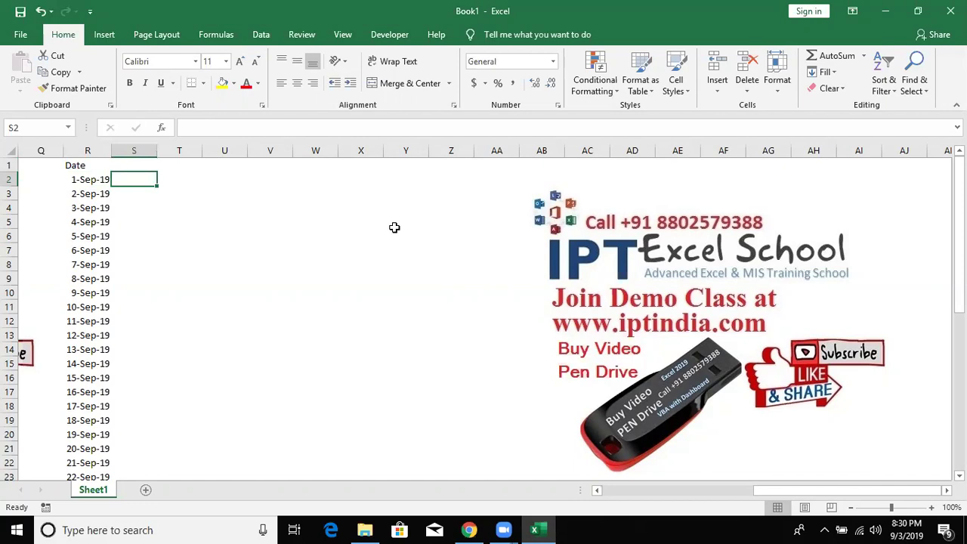
# Enter =TEXT(R2,"DDD") in S2 and fill it down beside every date.
pyautogui.write('=TEXT(')
pyautogui.press('Left')
pyautogui.write(',"DDD')
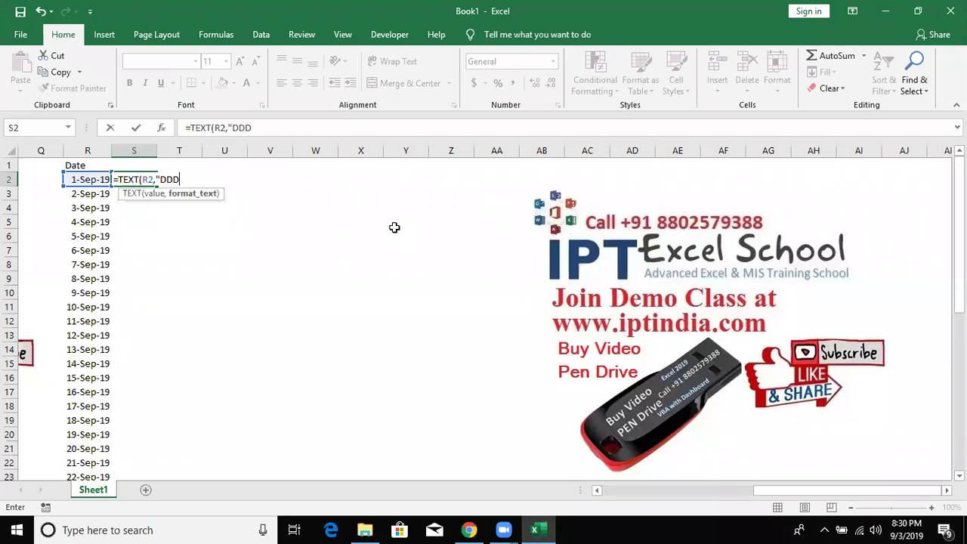
pyautogui.write('")')
pyautogui.press('Return')
pyautogui.press('Up')
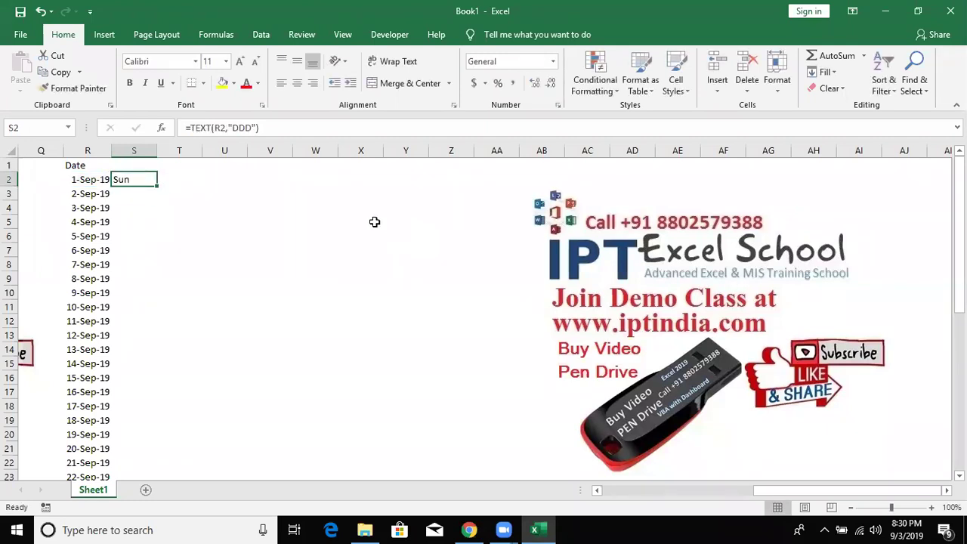
pyautogui.doubleClick(157, 185)
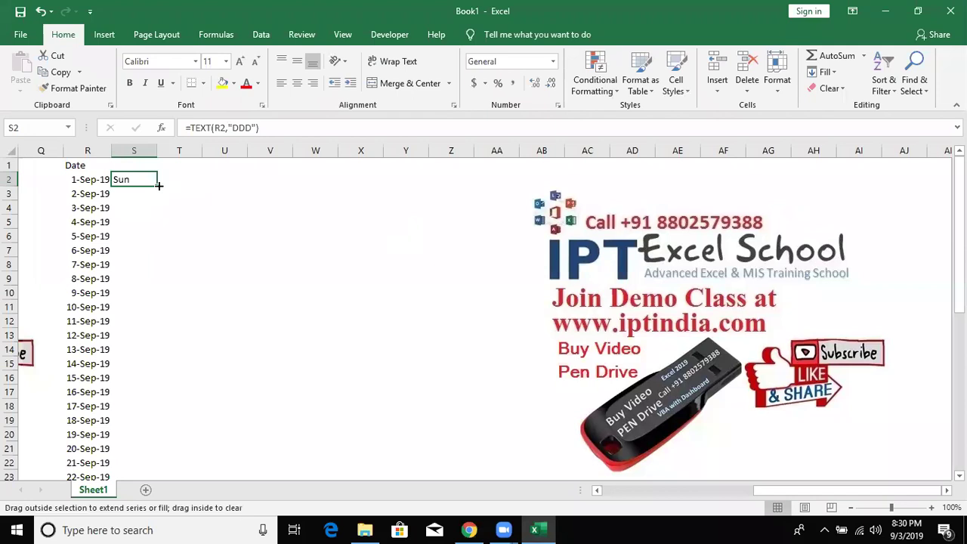
pyautogui.click(175, 177)
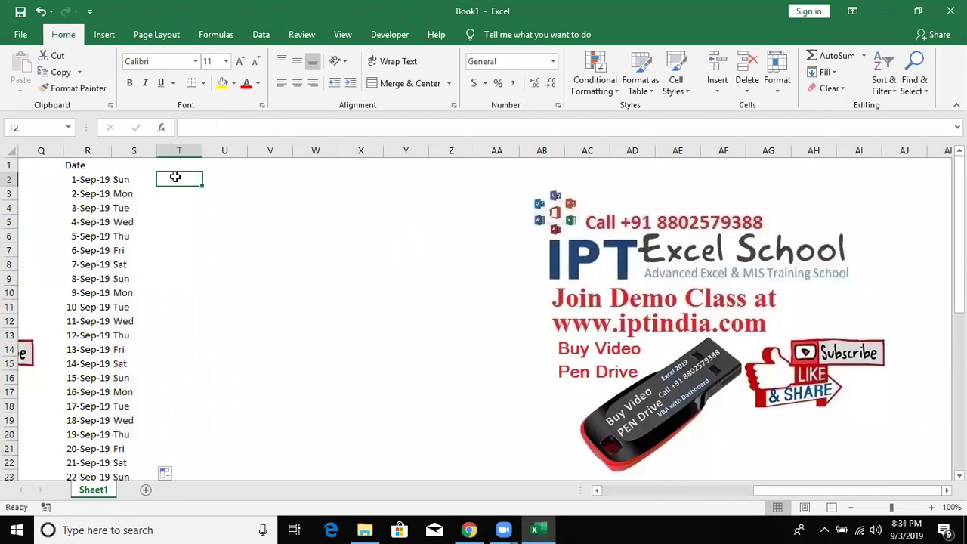
# Enter =WEEKDAY(R2,2) in T2 and fill it down the date list.
pyautogui.write('=')
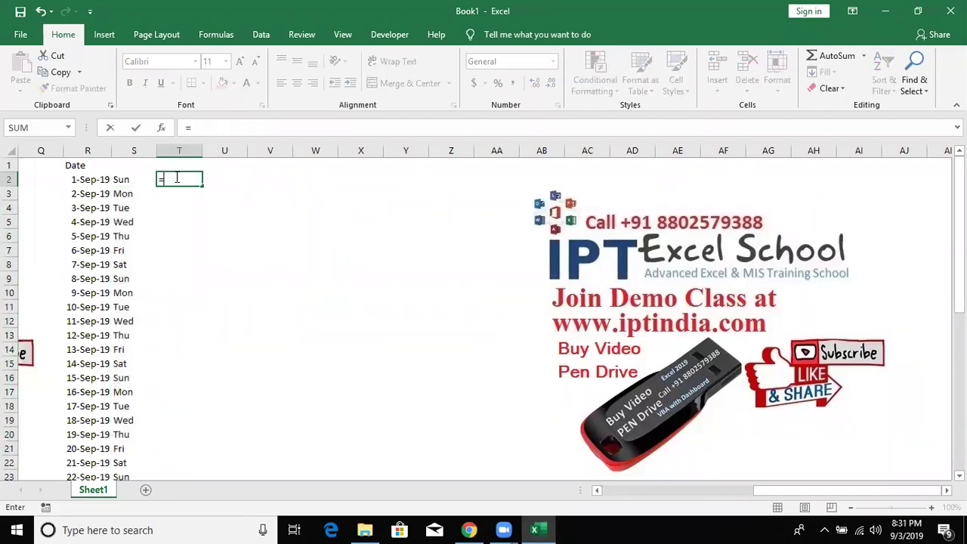
pyautogui.write('we')
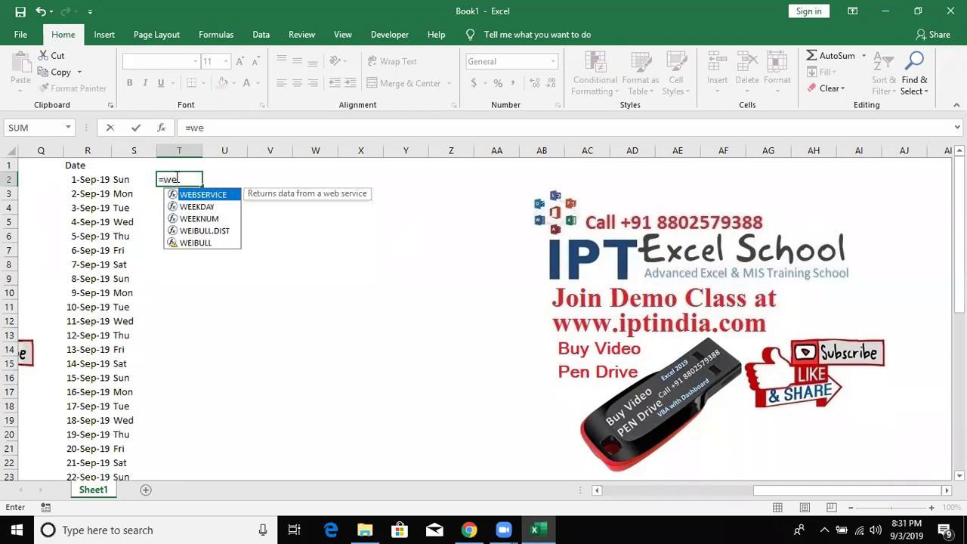
pyautogui.press('Down')
pyautogui.press('Tab')
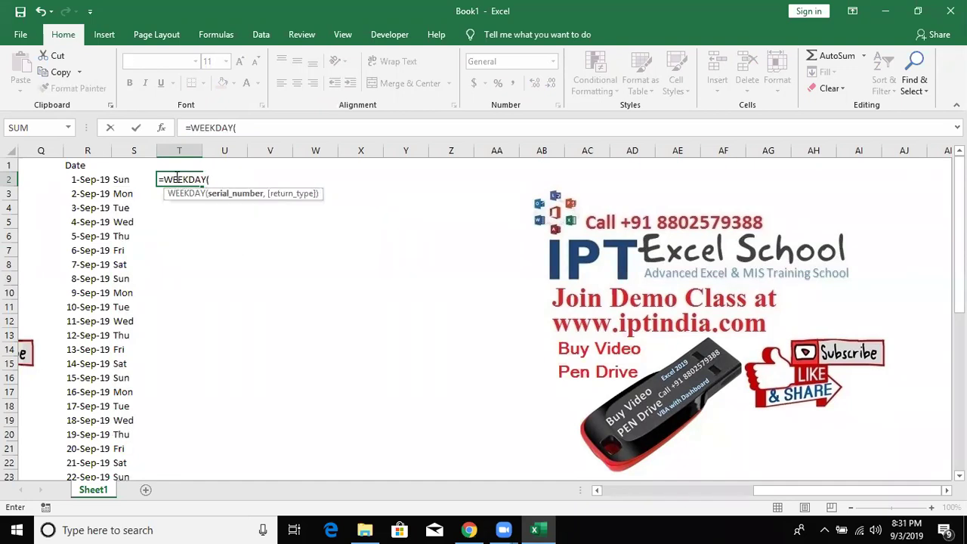
pyautogui.press('Left')
pyautogui.press('Left')
pyautogui.write(',')
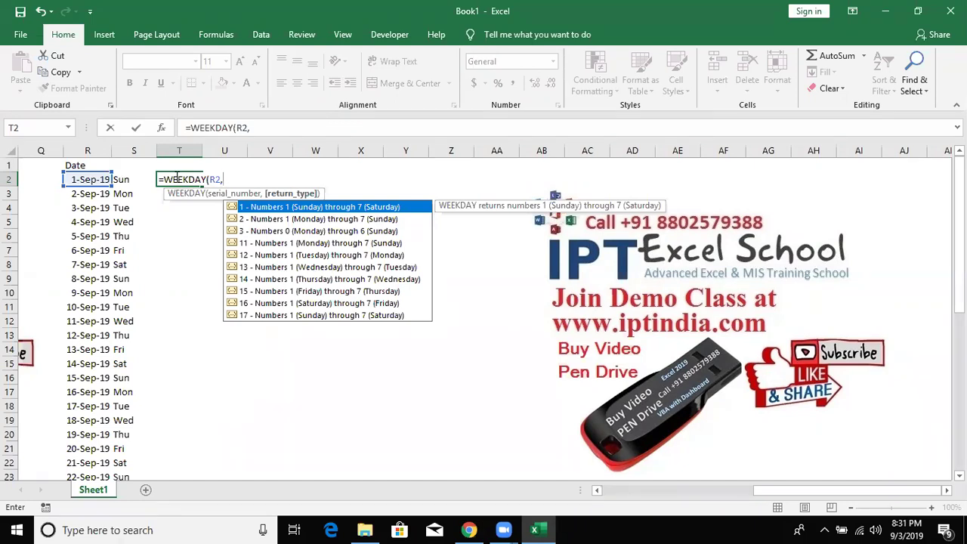
pyautogui.press('Down')
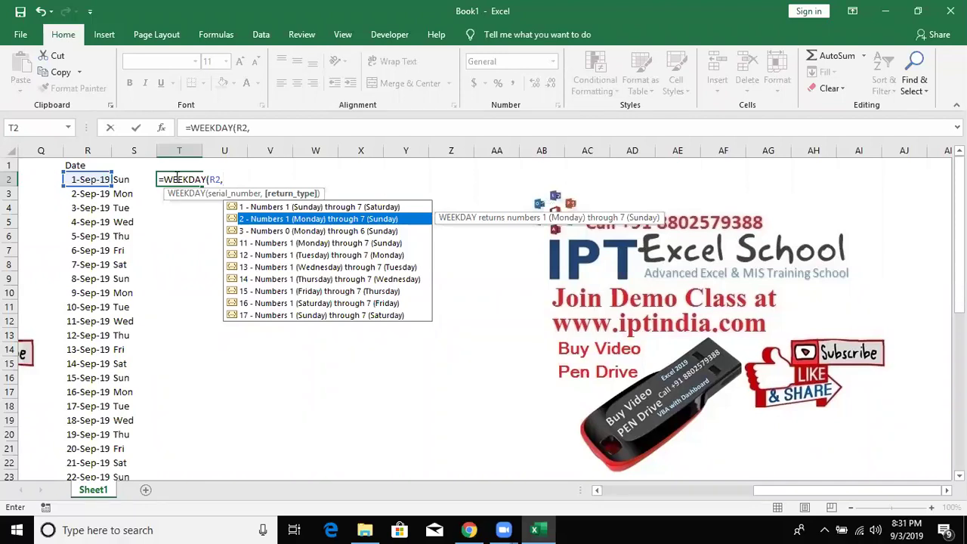
pyautogui.write('2')
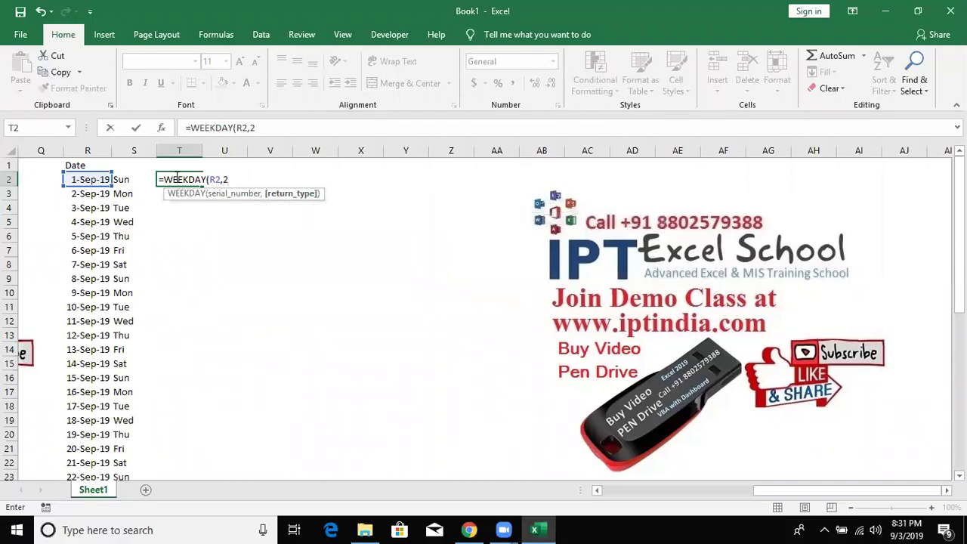
pyautogui.hotkey('ctrl', 'Return')
pyautogui.press('Left')
pyautogui.press('Right')
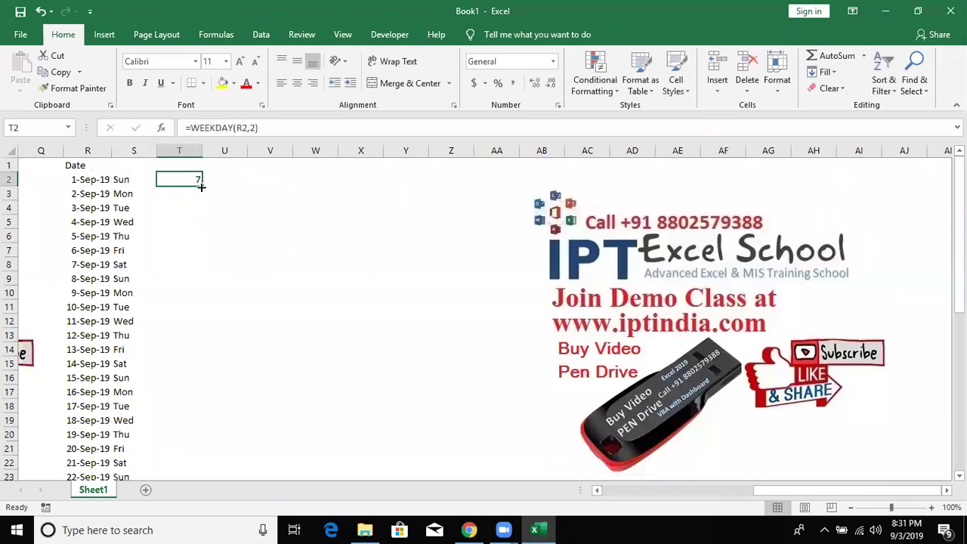
pyautogui.doubleClick(201, 186)
pyautogui.press('Up')
# Check the weekday numbers down column T against the day names in column S.
pyautogui.press('Down')
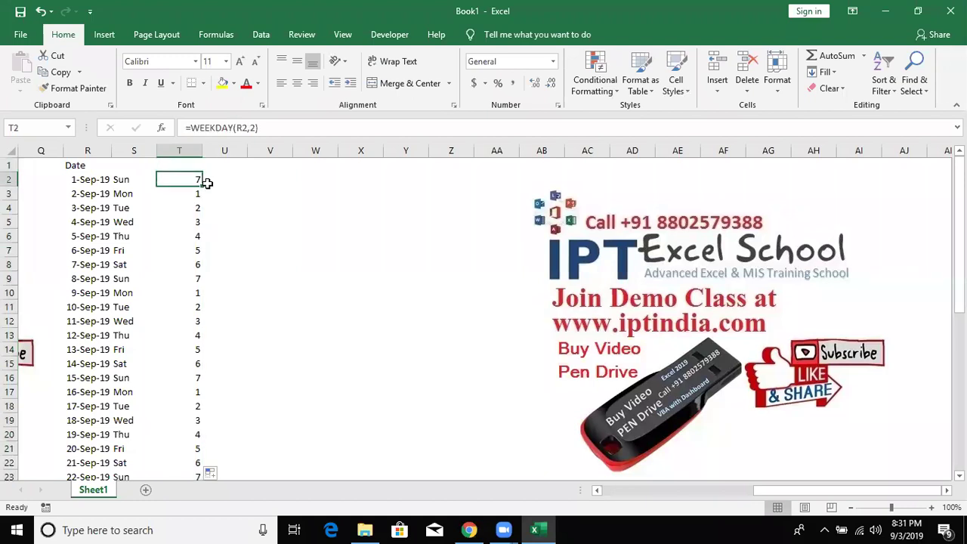
pyautogui.press('Down')
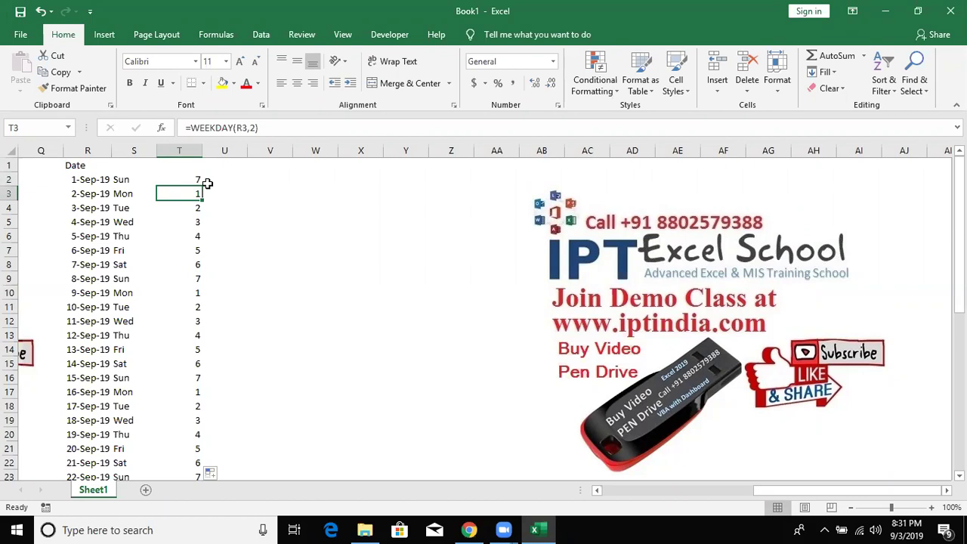
pyautogui.press('Down')
pyautogui.press('Down')
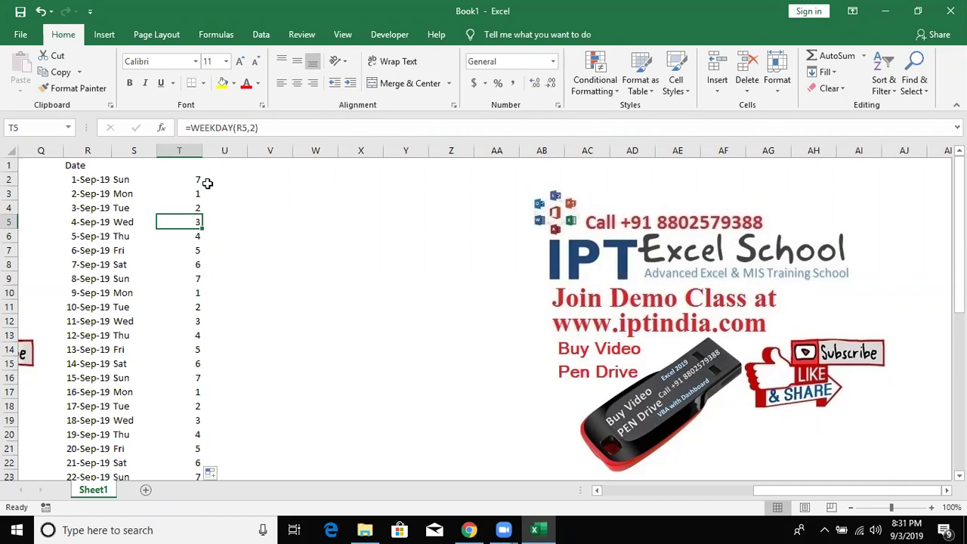
pyautogui.press('Up')
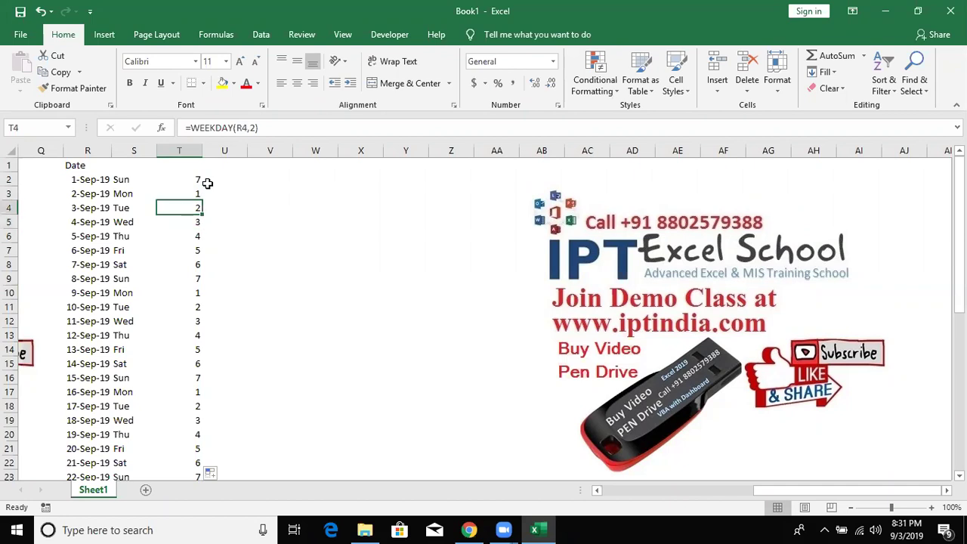
pyautogui.press('Left')
pyautogui.press('Right')
pyautogui.press('Up')
pyautogui.press('Up')
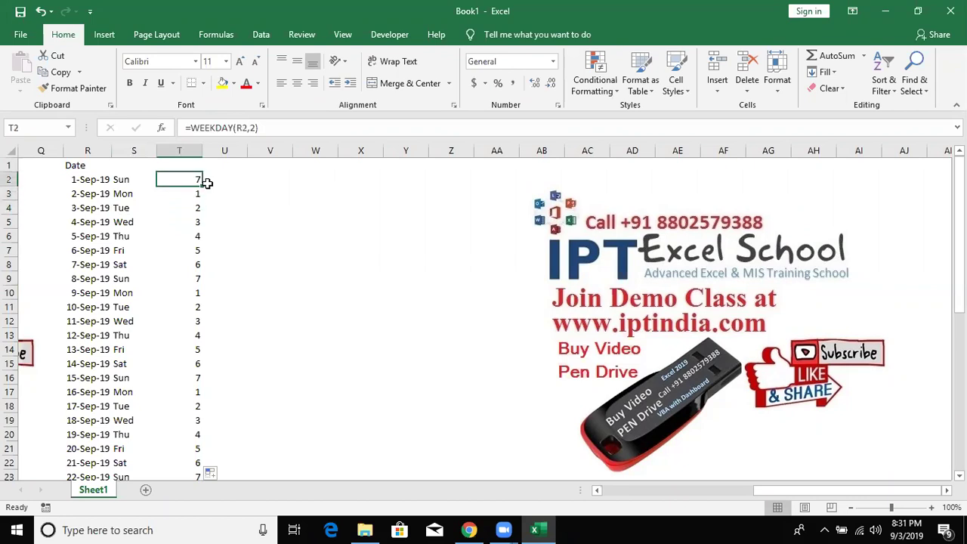
# Review the TEXT formula in S2 and the WEEKDAY formula in T2 unchanged, ending on R2.
pyautogui.click(136, 185)
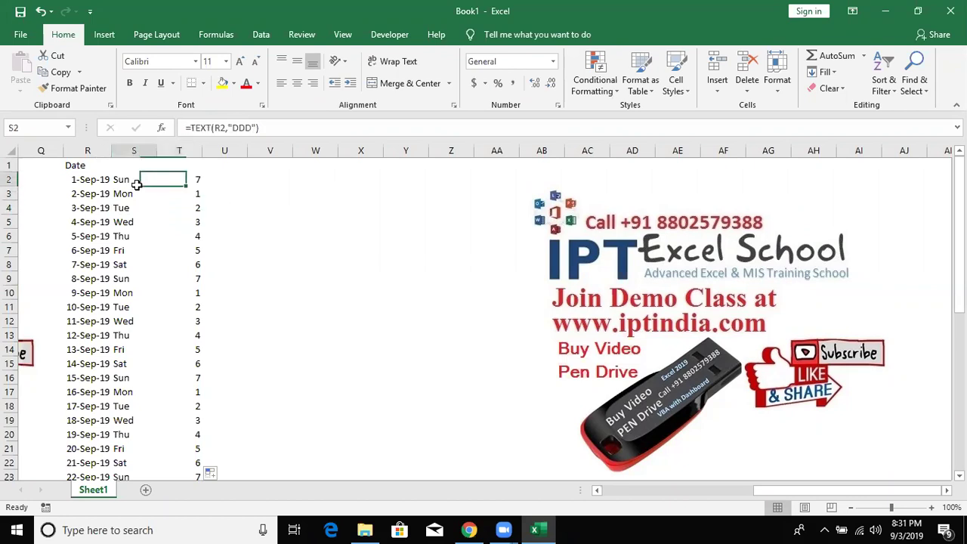
pyautogui.moveTo(191, 128); pyautogui.dragTo(284, 132)
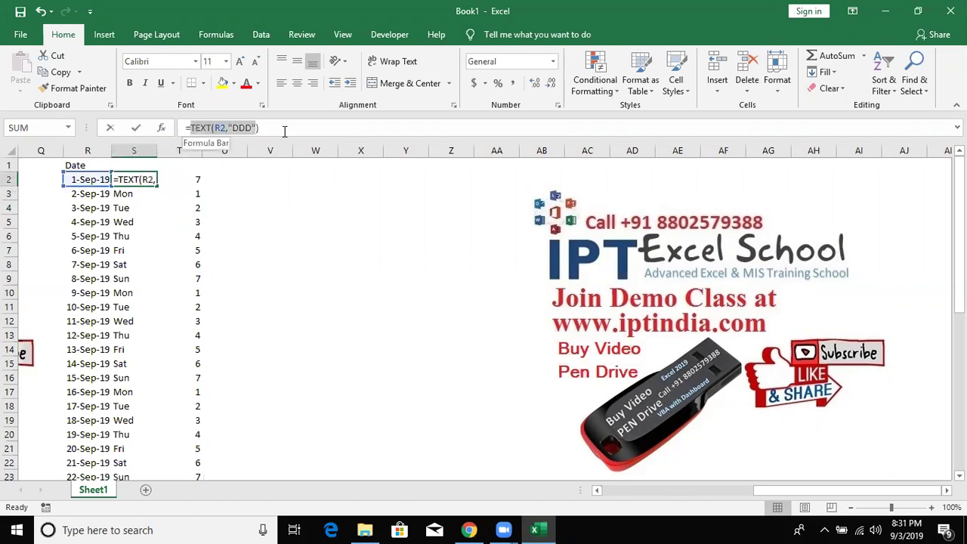
pyautogui.press('Escape')
pyautogui.click(189, 182)
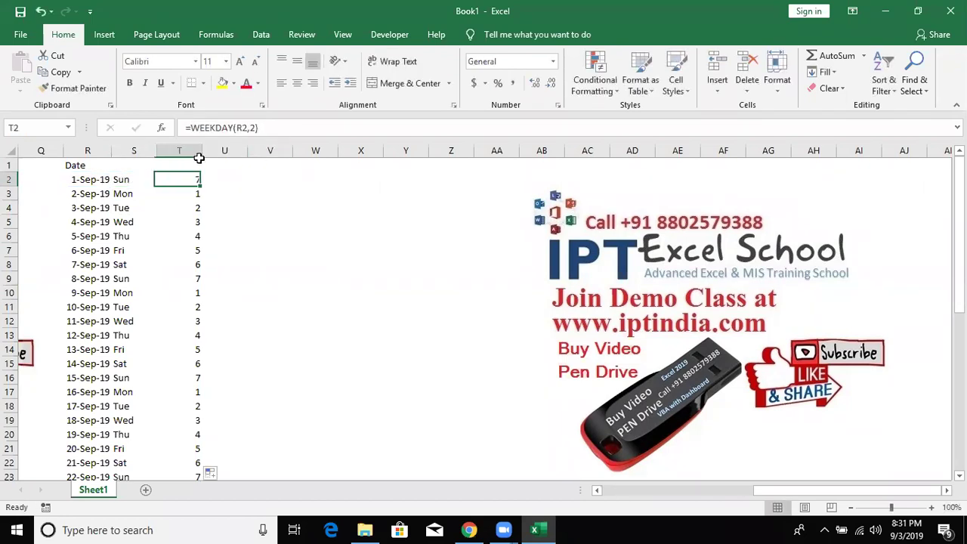
pyautogui.moveTo(190, 128); pyautogui.dragTo(311, 129)
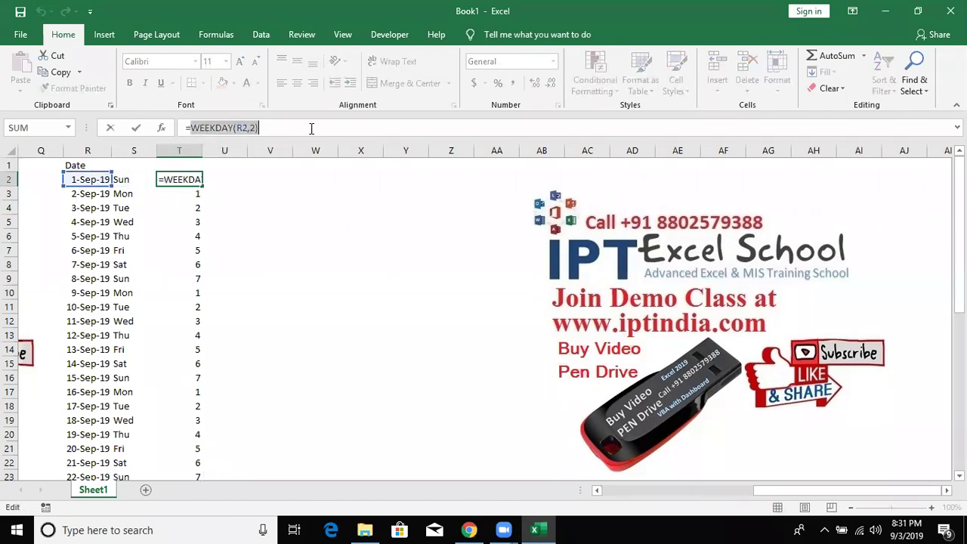
pyautogui.press('Escape')
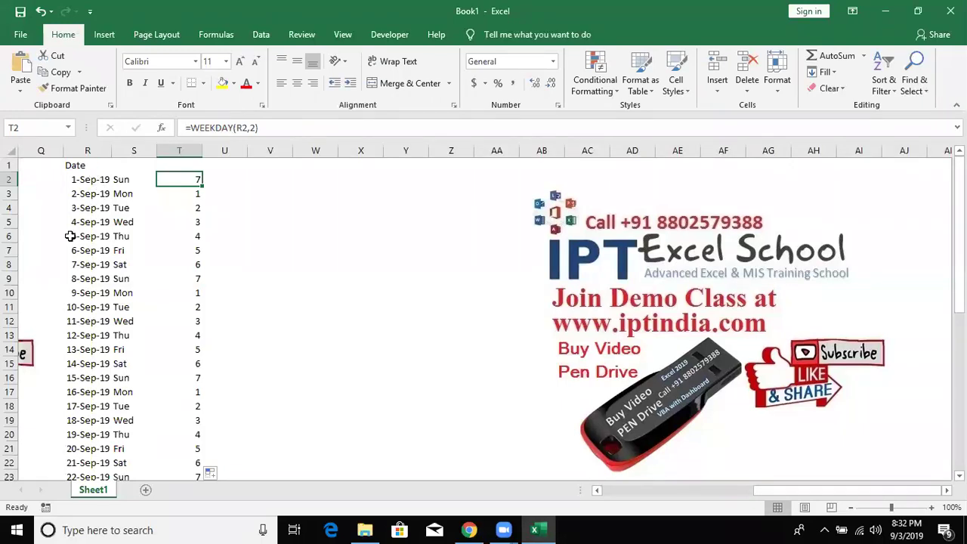
pyautogui.press('Left')
pyautogui.press('Left')
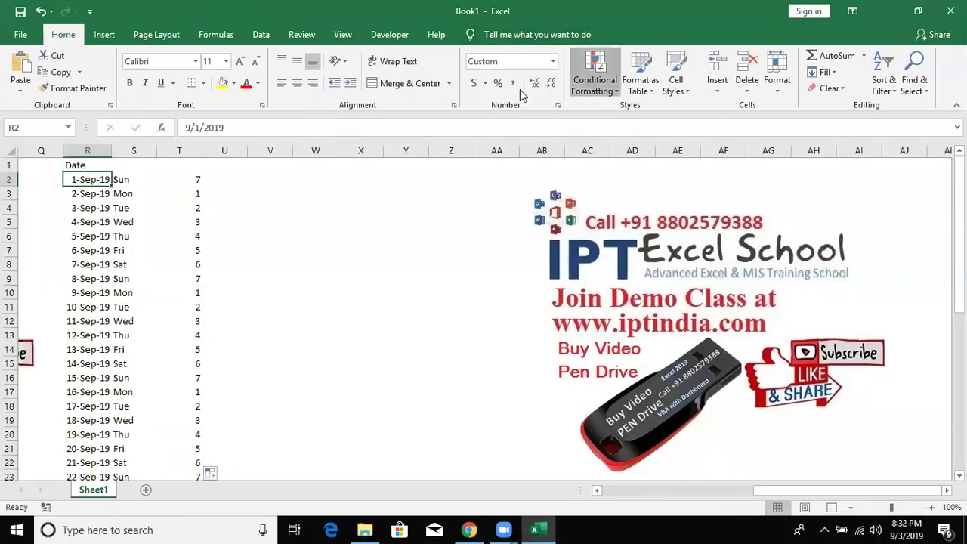
# Create a new conditional formatting rule using the formula =WEEKDAY(R2,2)>=6.
pyautogui.click(594, 76)
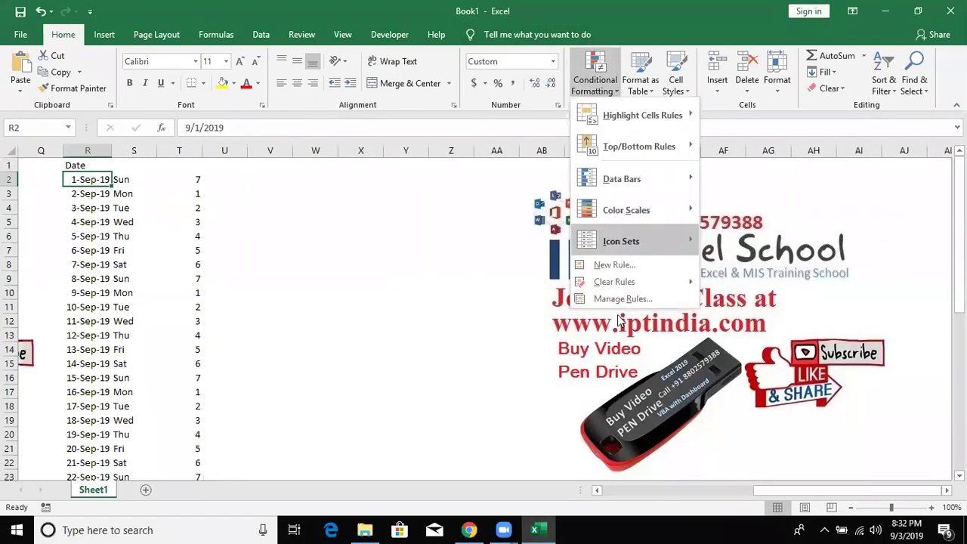
pyautogui.click(604, 266)
pyautogui.click(491, 160)
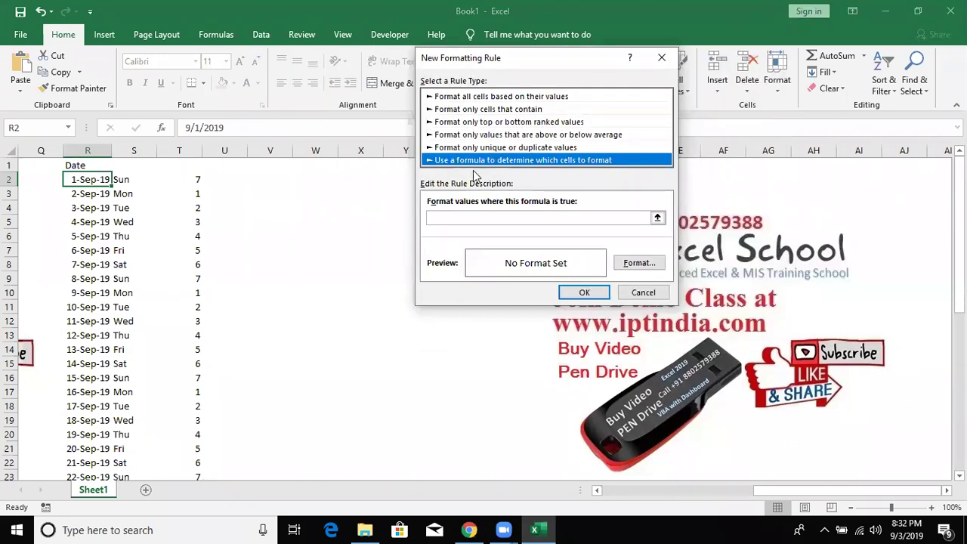
pyautogui.click(467, 217)
pyautogui.write('=')
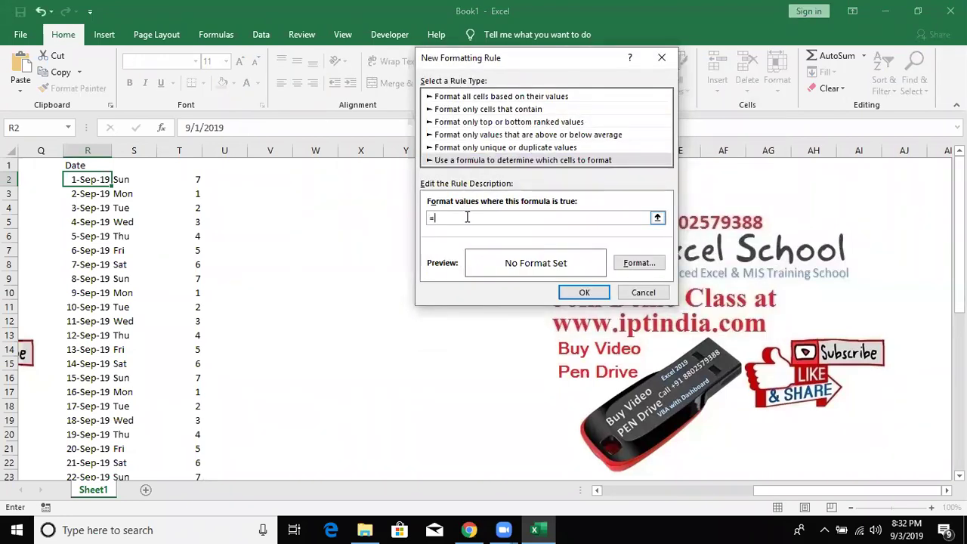
pyautogui.write('WEEKDAY(R2,2)')
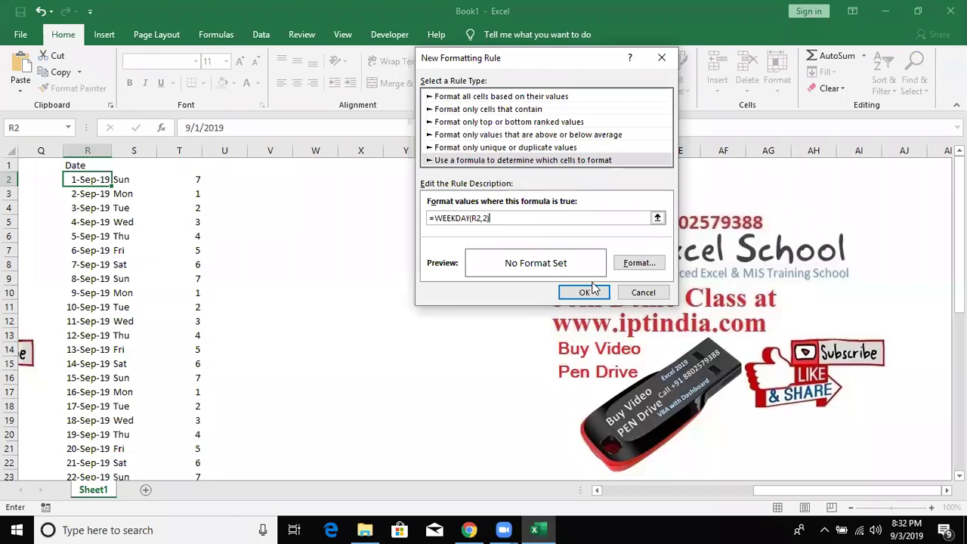
pyautogui.write('>')
pyautogui.write('=')
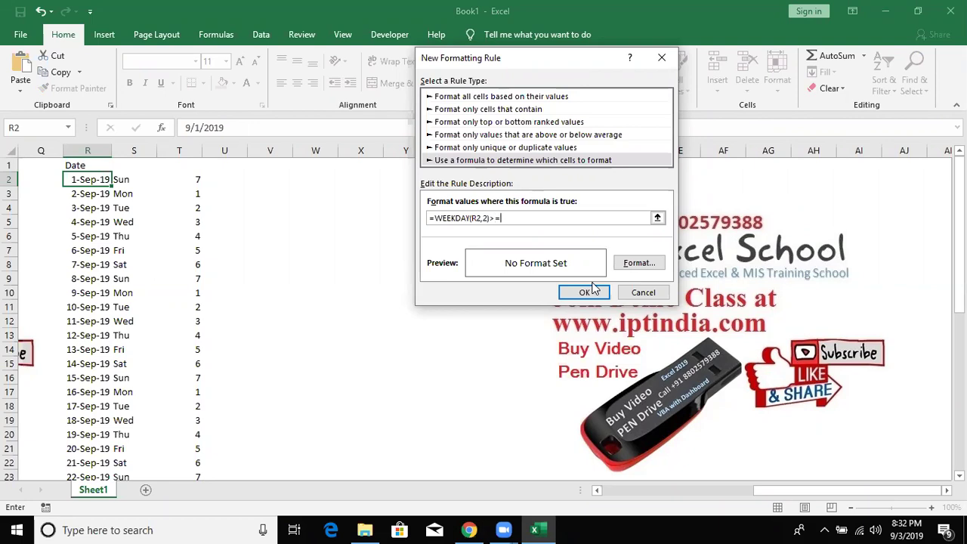
pyautogui.write('6')
pyautogui.press('BackSpace')
pyautogui.press('BackSpace')
pyautogui.press('BackSpace')
pyautogui.write('=')
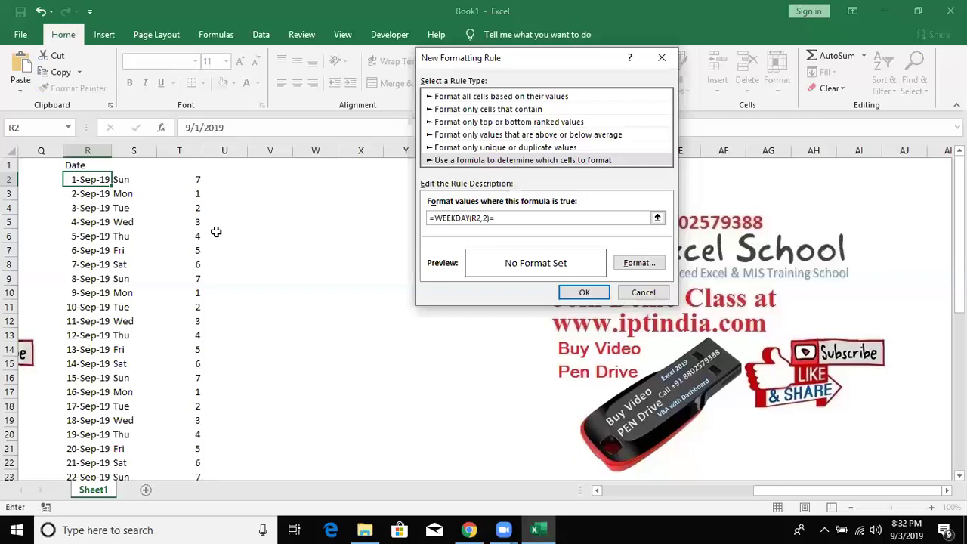
pyautogui.press('BackSpace')
pyautogui.write('>')
pyautogui.write('=6')
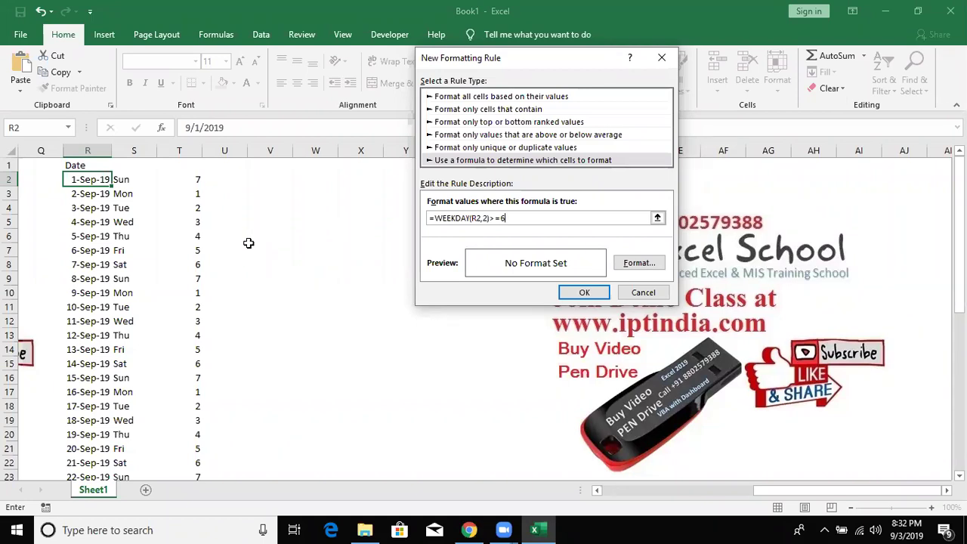
# Give the weekend rule a yellow fill and apply it, turning 1-Sep-19 yellow.
pyautogui.click(648, 264)
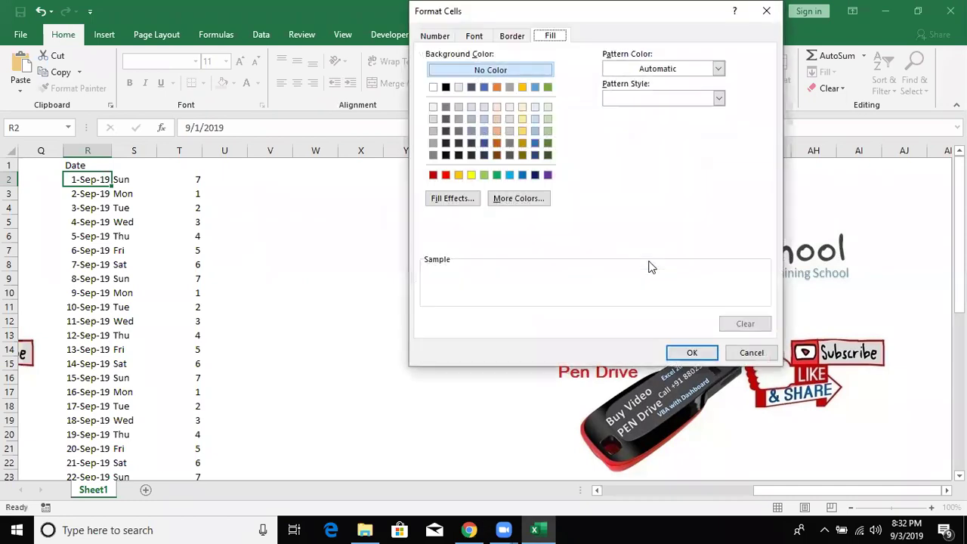
pyautogui.click(472, 175)
pyautogui.click(687, 352)
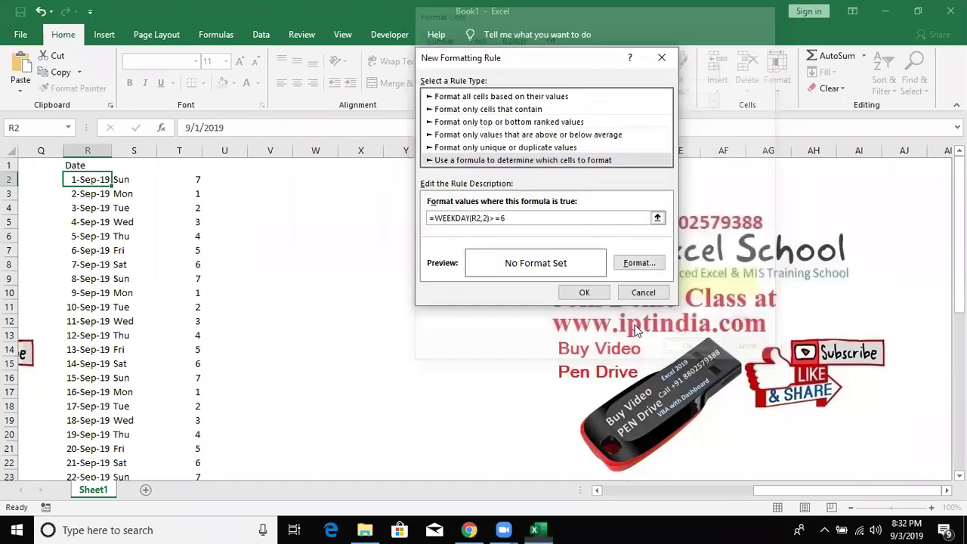
pyautogui.click(579, 292)
pyautogui.click(72, 88)
# Paint R2's weekend formatting down the dates in R2:R27.
pyautogui.moveTo(89, 180); pyautogui.dragTo(83, 493)
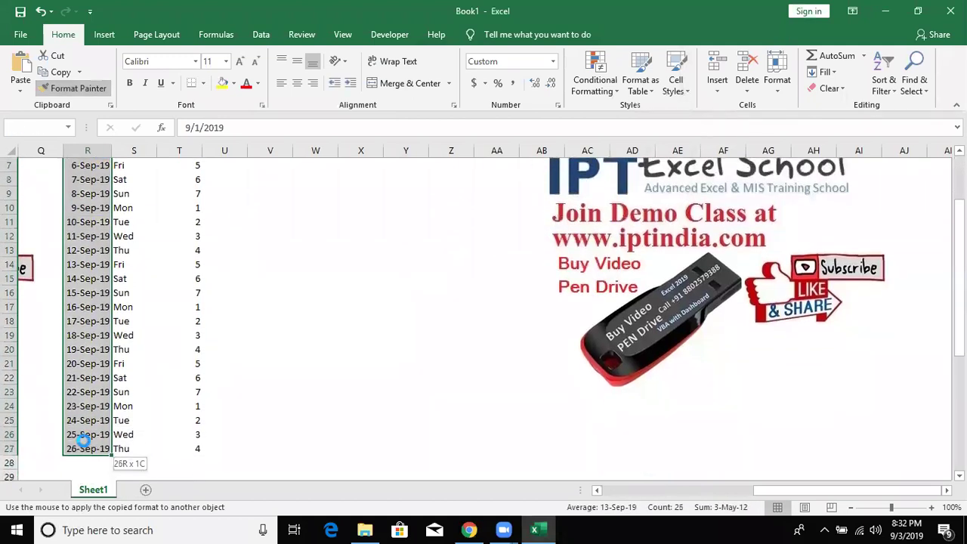
pyautogui.moveTo(83, 492); pyautogui.dragTo(85, 438)
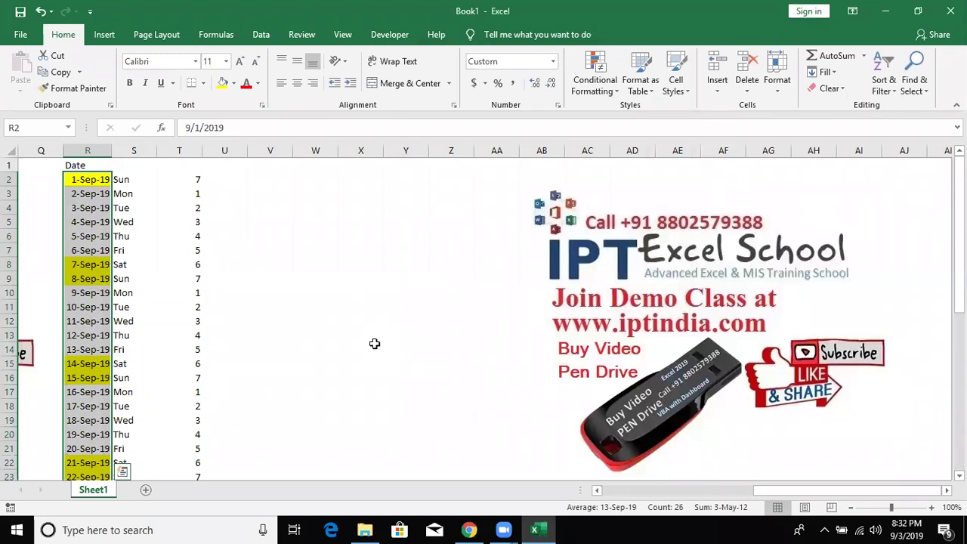